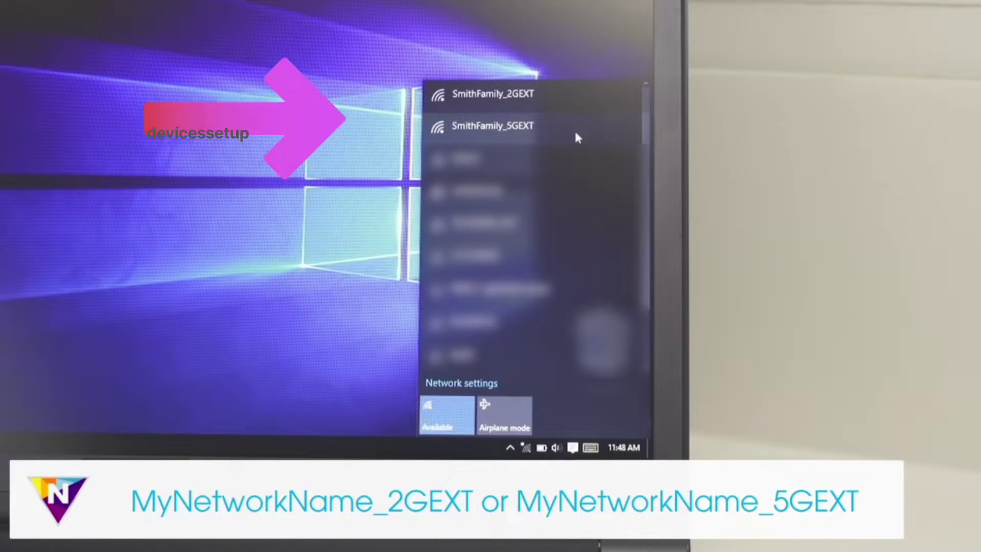
# Step: Join the extender's _5GEXT Wi-Fi network, entering the router's Wi-Fi password as the key
pyautogui.click(575, 134)
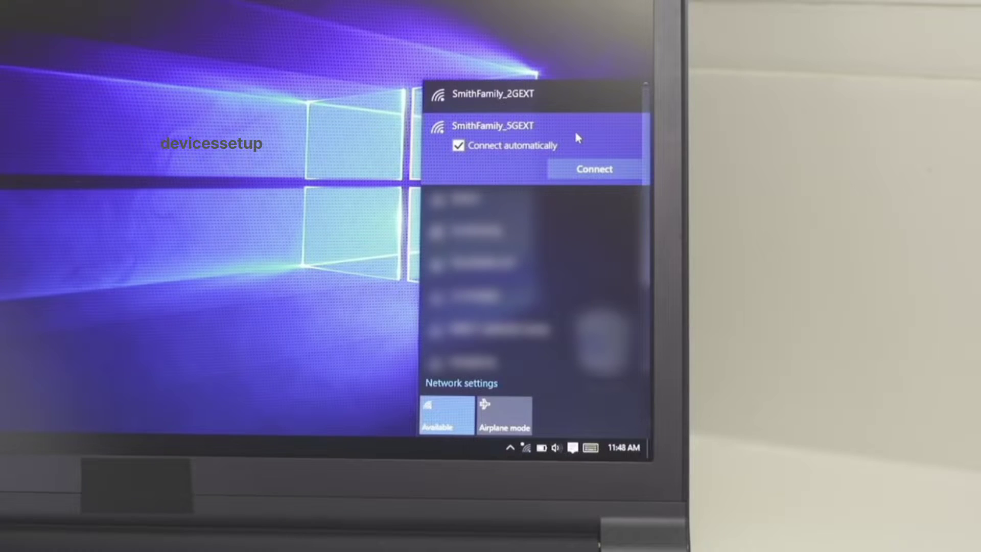
pyautogui.click(591, 170)
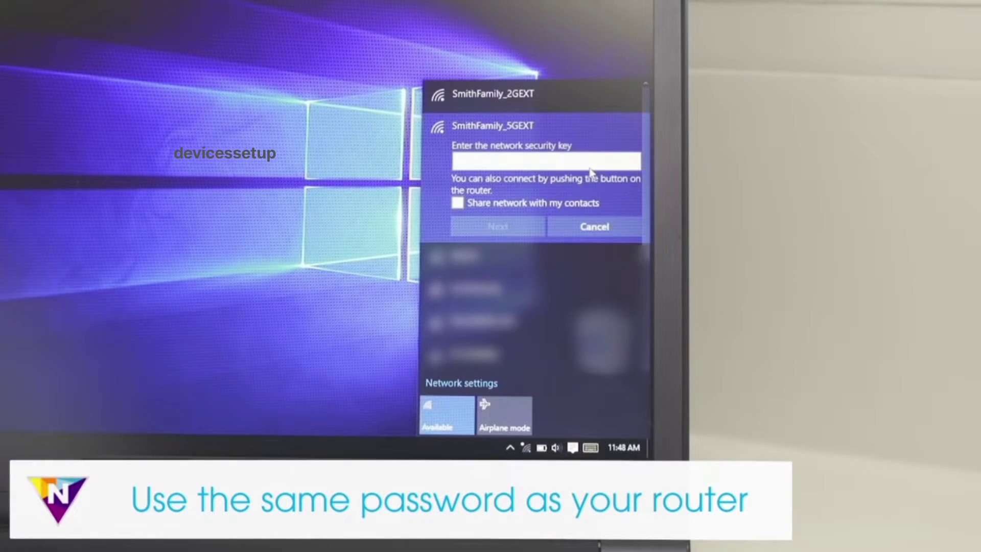
pyautogui.write('*********')
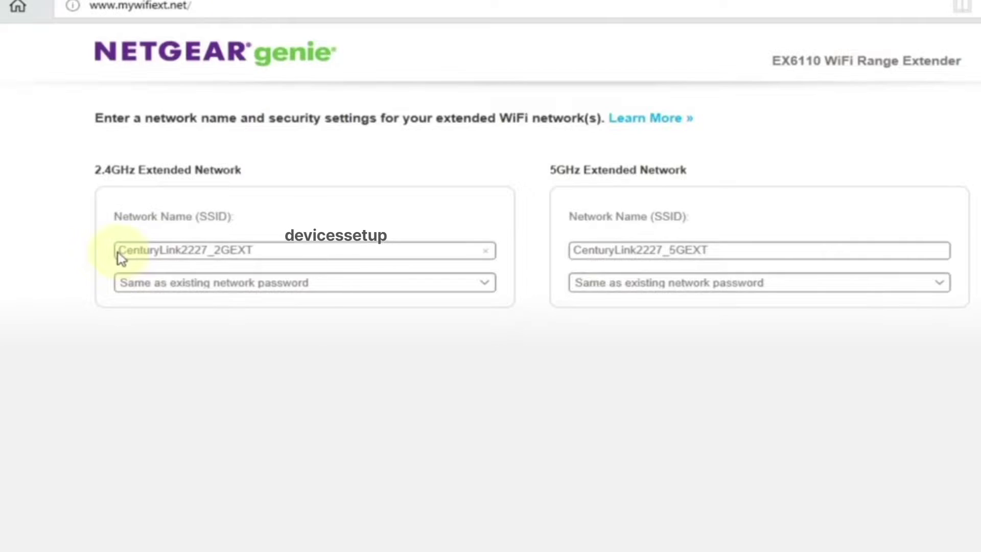
# Step: Replace the 2.4GHz extended network name, then load mywifiext.com in Edge
pyautogui.moveTo(121, 252); pyautogui.dragTo(267, 267)
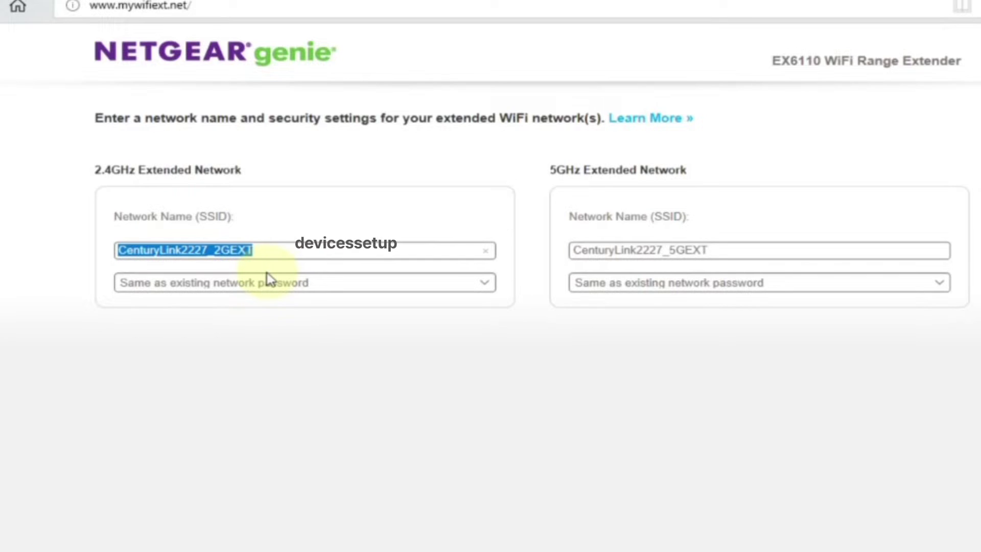
pyautogui.write('N')
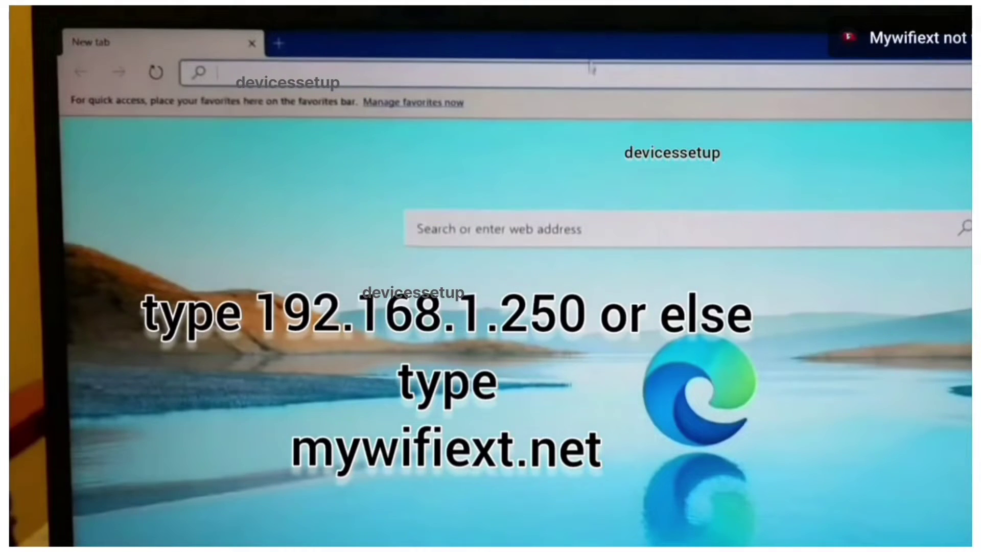
pyautogui.click(590, 69)
pyautogui.write('m')
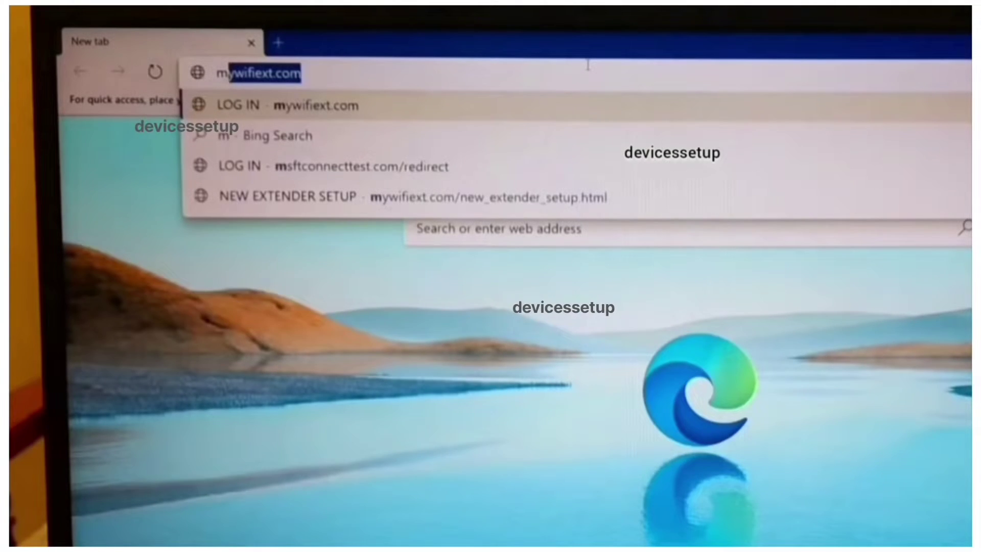
pyautogui.press('Return')
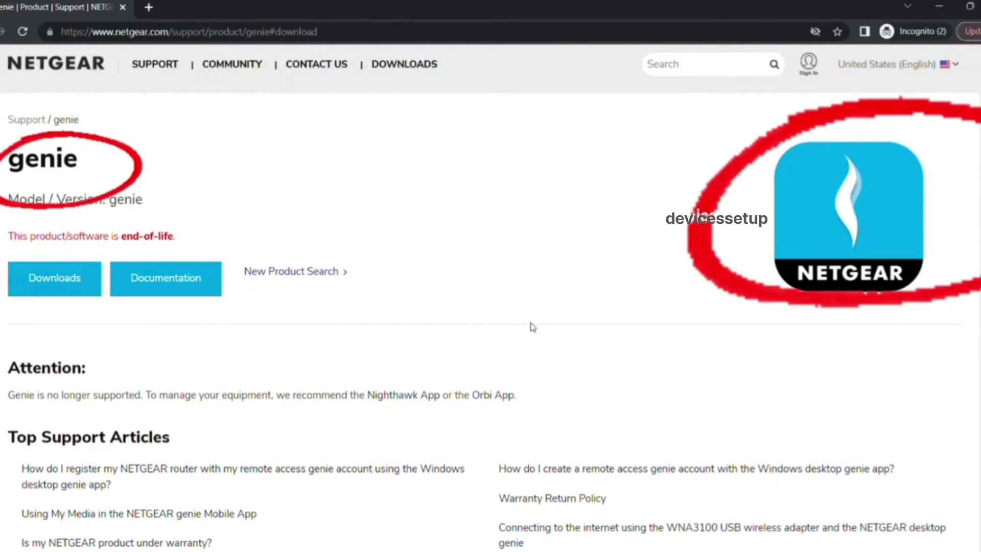
# Step: Scroll the support page to the genie app downloads and expand their sections
pyautogui.scroll(-5, 532, 325)
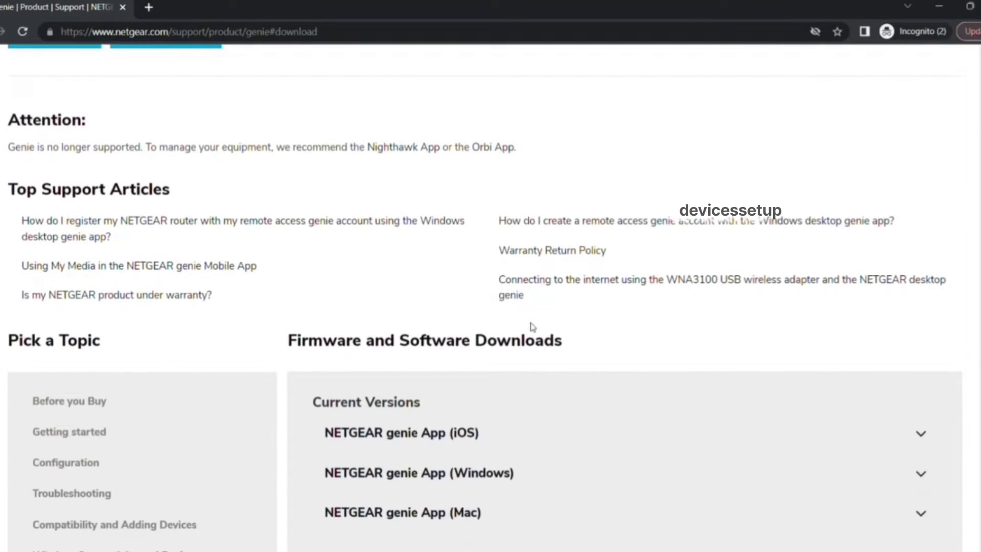
pyautogui.scroll(-2, 531, 326)
pyautogui.moveTo(317, 343); pyautogui.dragTo(457, 344)
pyautogui.moveTo(324, 442); pyautogui.dragTo(495, 442)
pyautogui.scroll(-2, 493, 449)
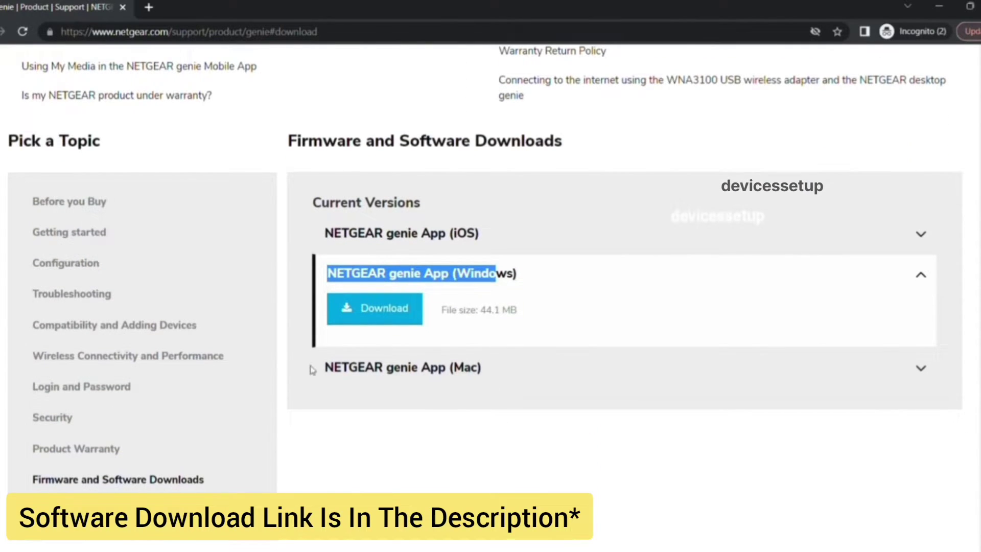
pyautogui.moveTo(312, 369); pyautogui.dragTo(412, 375)
pyautogui.click(513, 434)
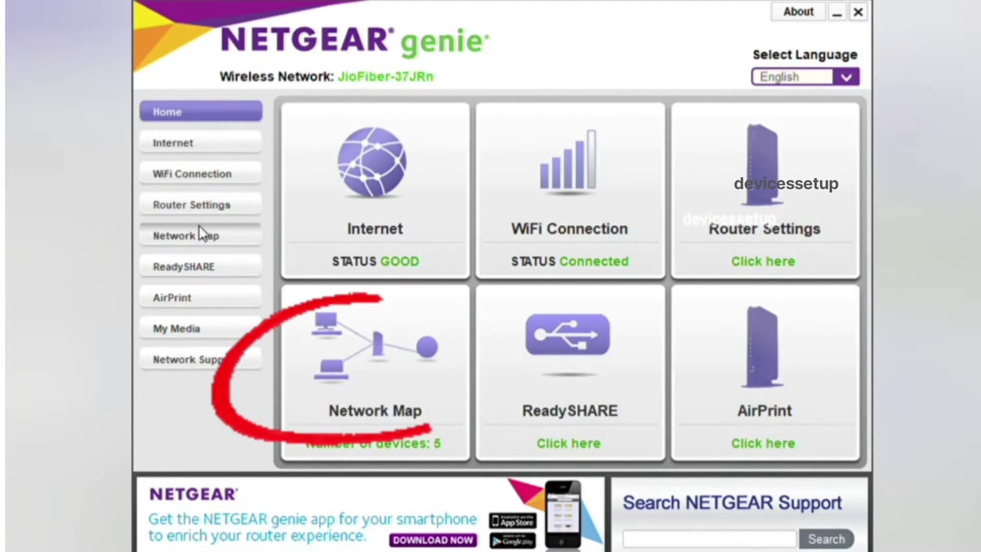
# Step: On the Network Map, check the IP details of the router and the bottom device
pyautogui.click(354, 358)
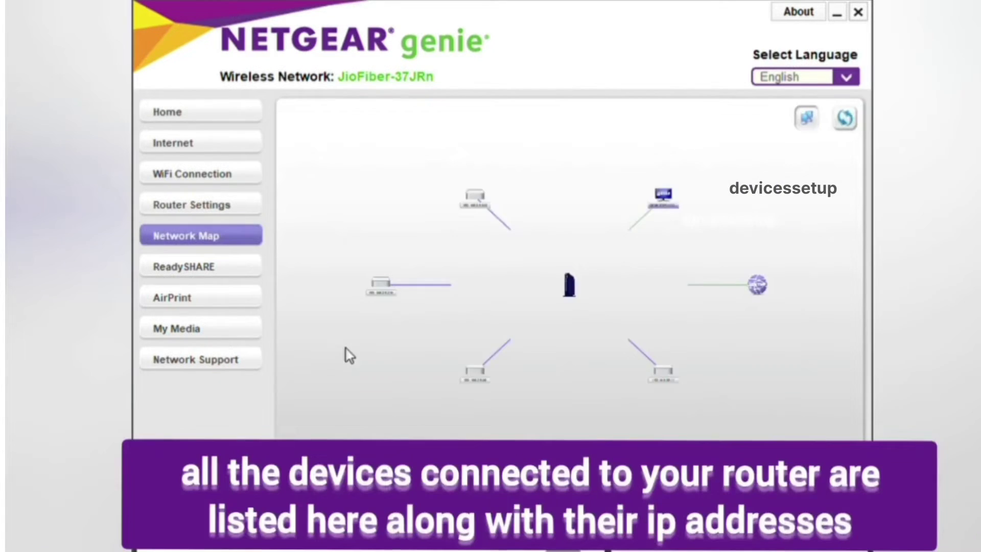
pyautogui.click(571, 290)
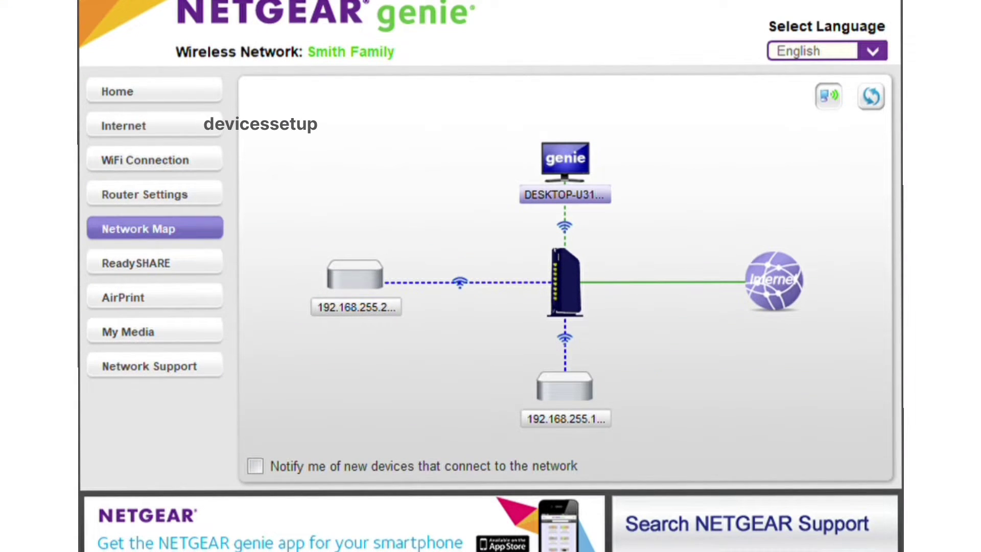
pyautogui.click(548, 376)
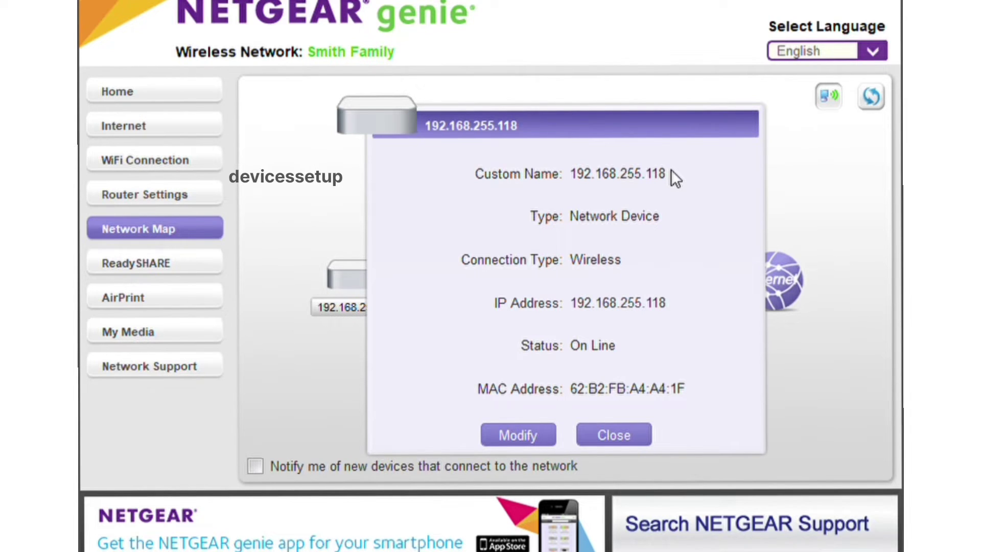
pyautogui.click(618, 437)
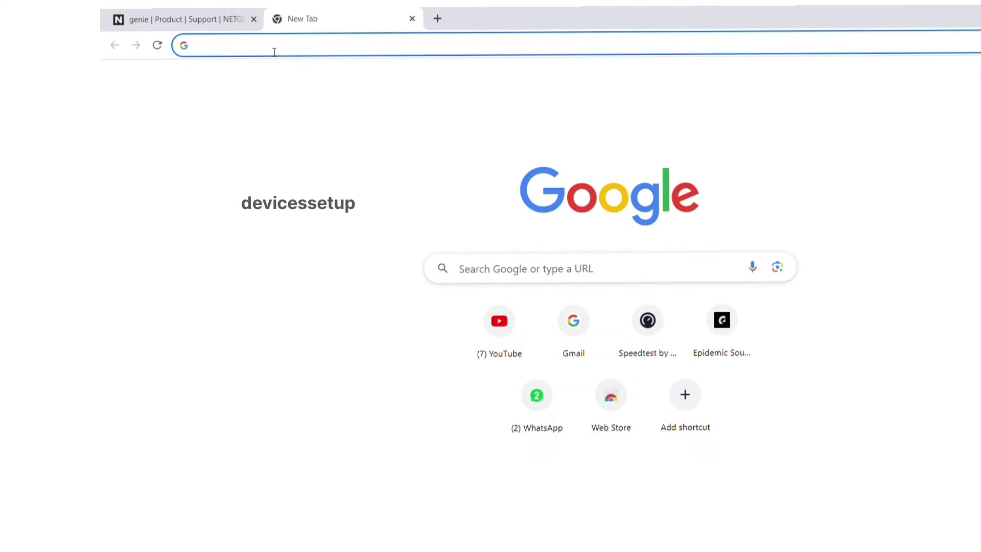
# Step: Load 192.168.29.68 in the new Chrome tab and check the router's details
pyautogui.write('192')
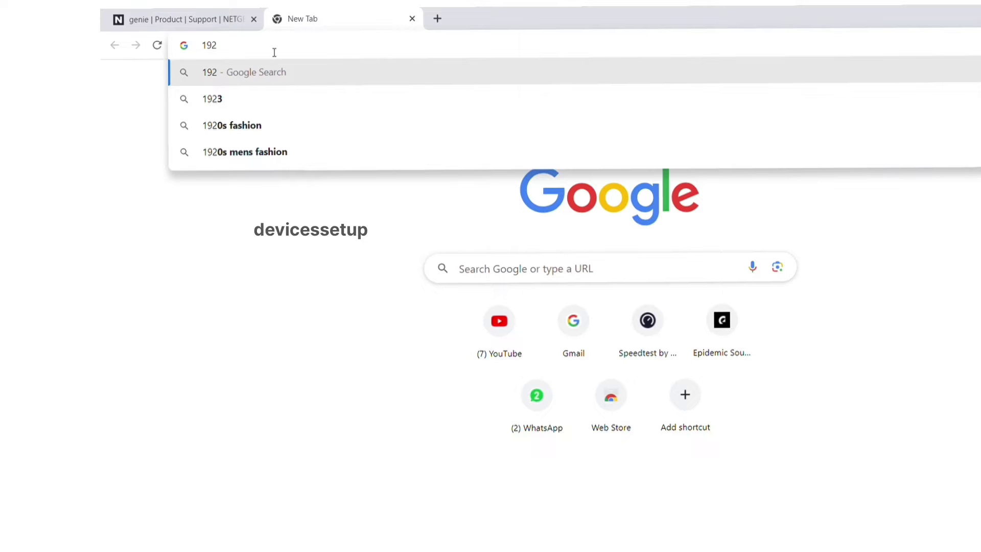
pyautogui.write('.168')
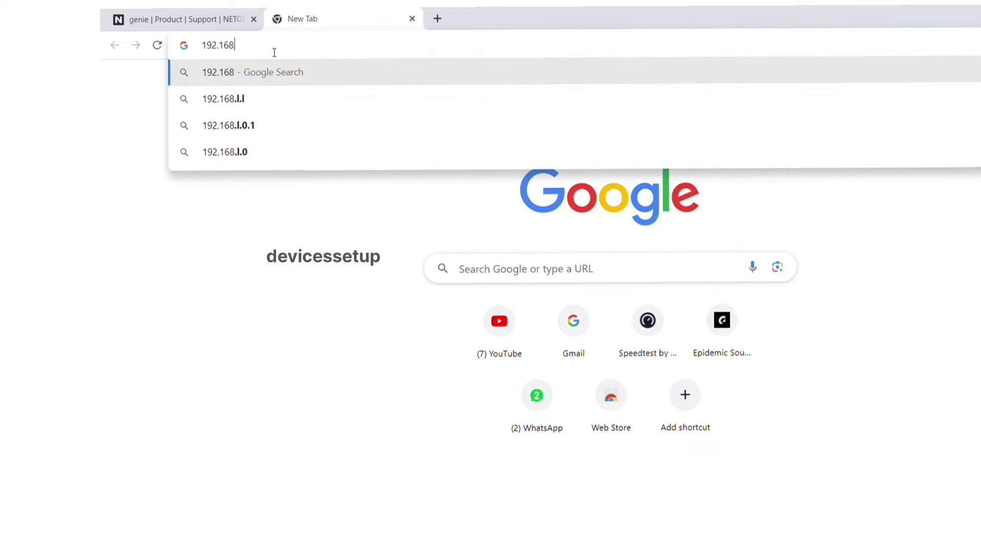
pyautogui.write('.29.6')
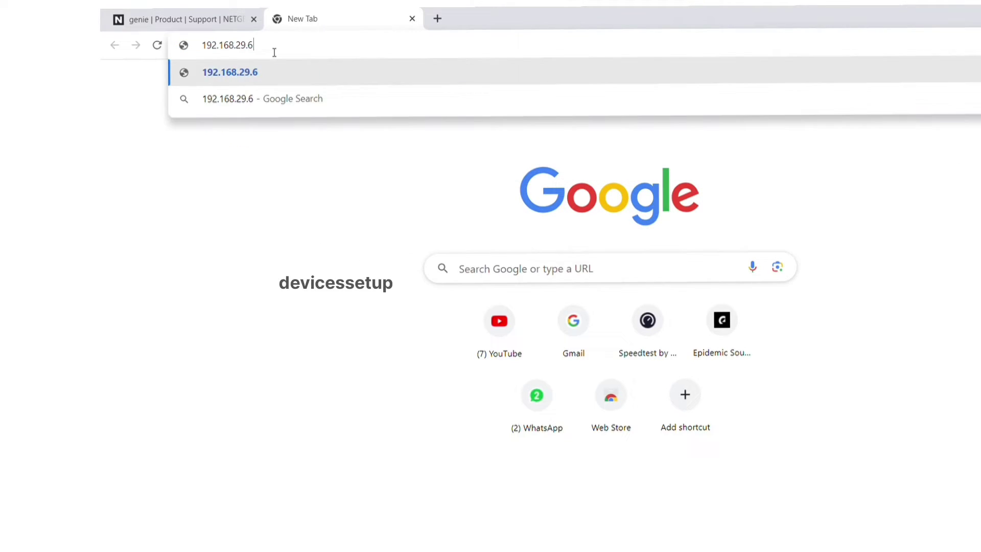
pyautogui.write('8')
pyautogui.press('Return')
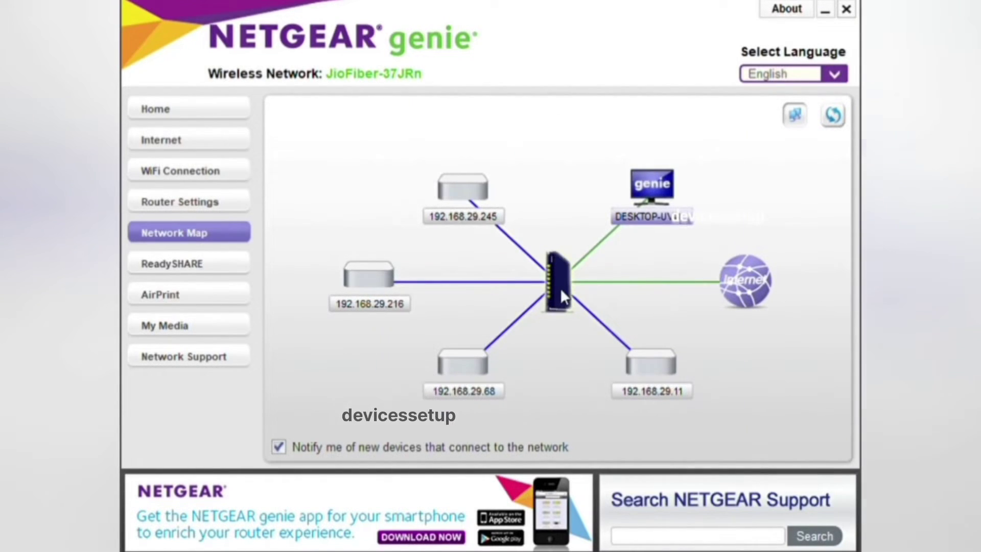
pyautogui.click(562, 296)
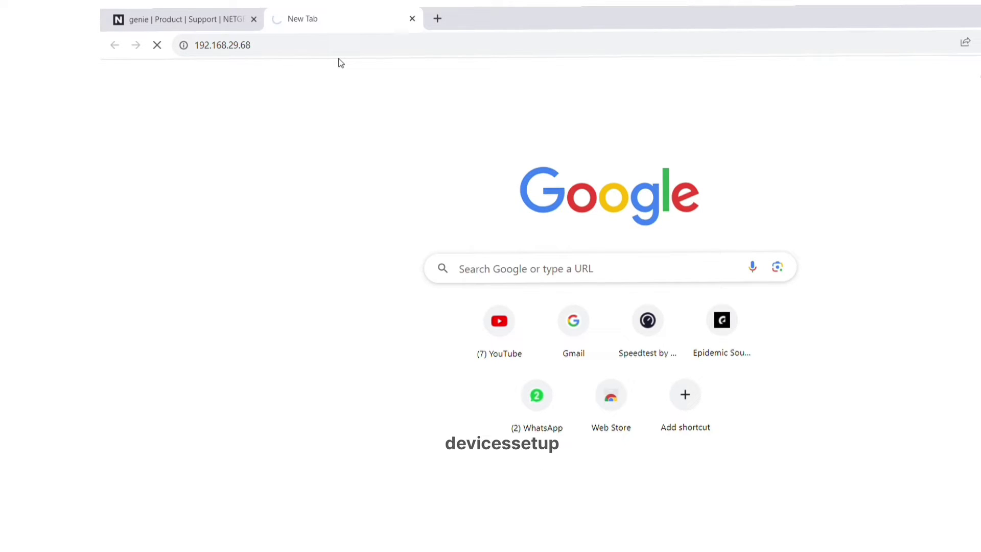
# Step: Load 192.168.29.216 in a new Chrome tab, then start typing 192.168 in another
pyautogui.click(436, 20)
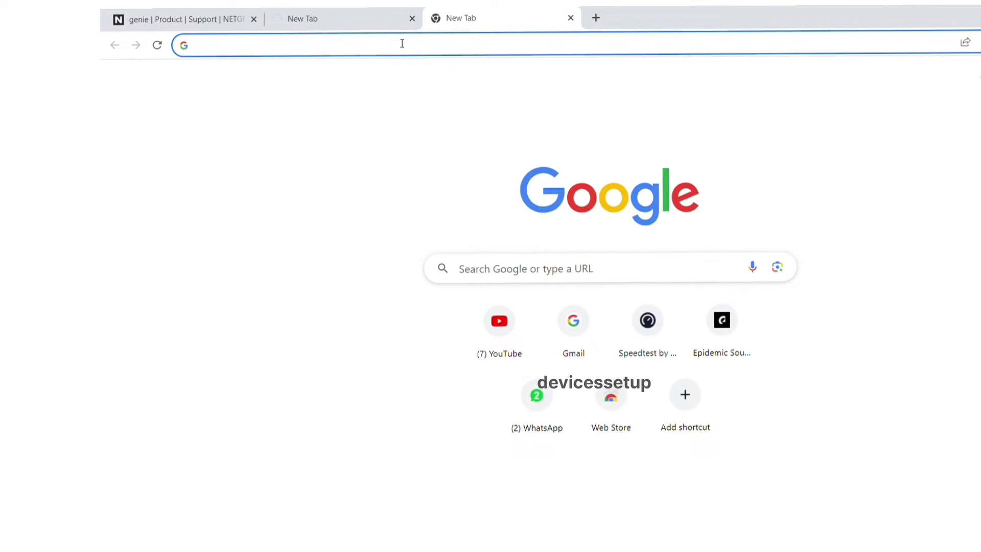
pyautogui.write('192.16')
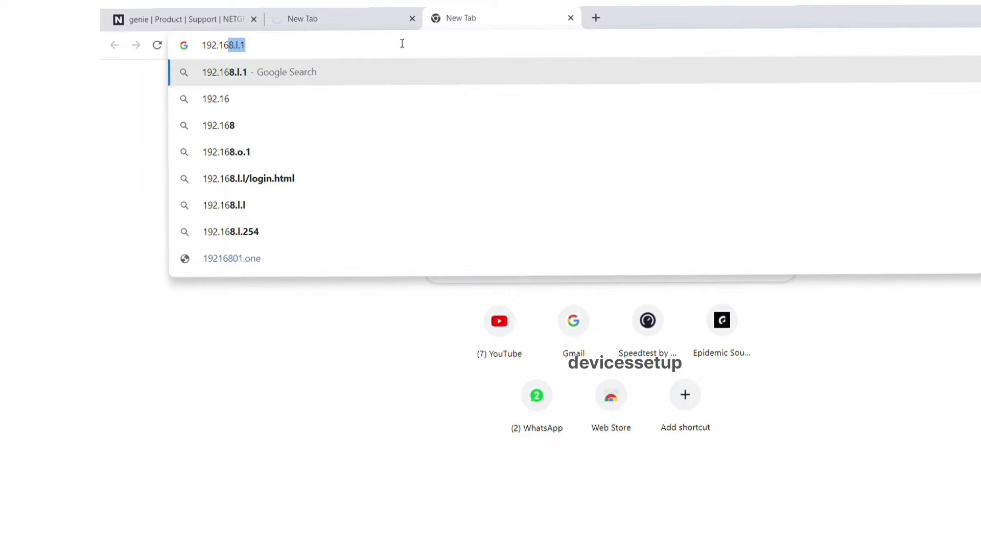
pyautogui.write('8.2')
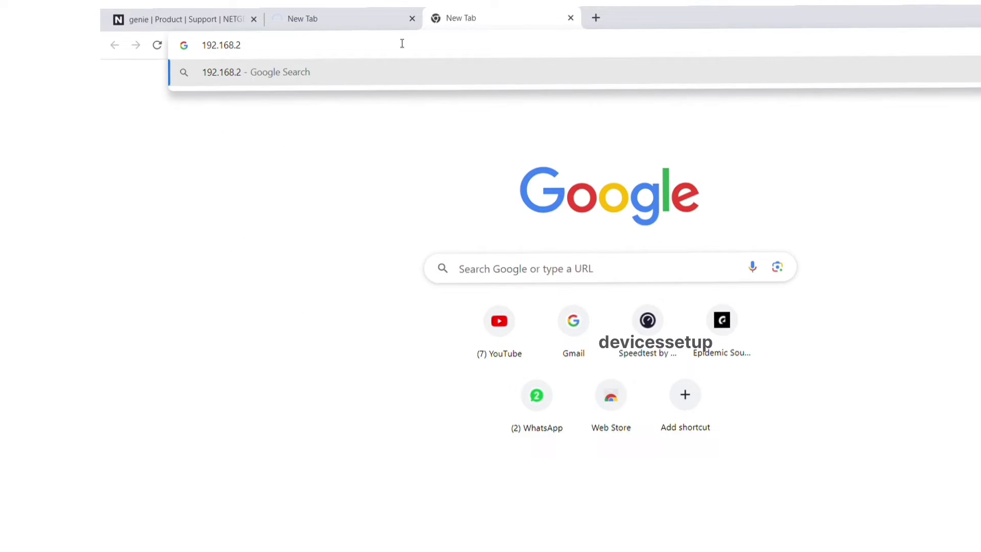
pyautogui.write('9.216')
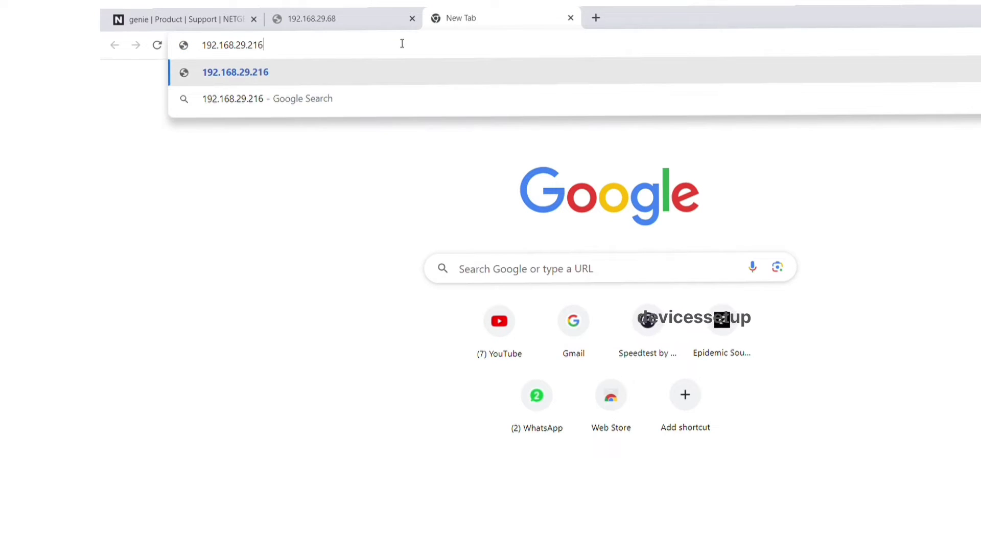
pyautogui.press('Return')
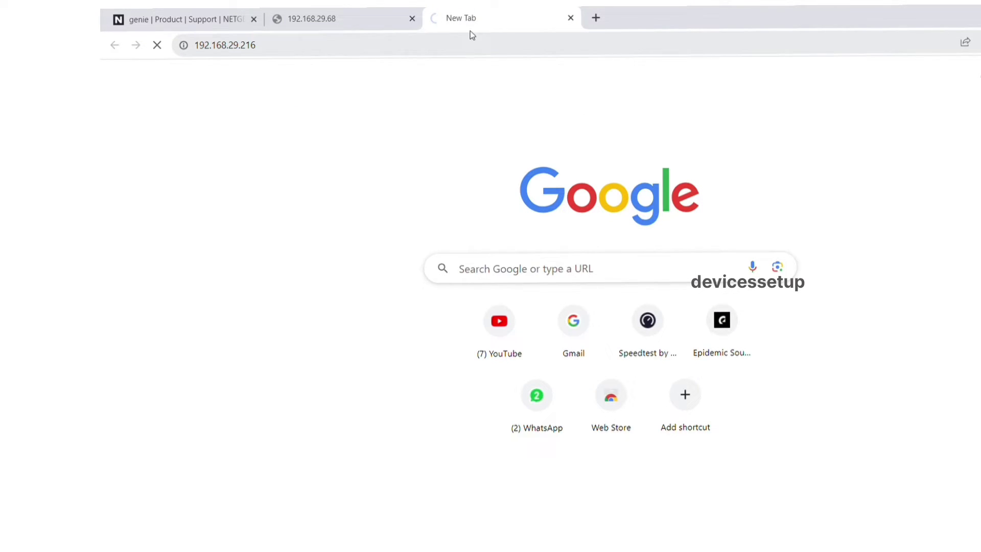
pyautogui.click(596, 19)
pyautogui.write('1')
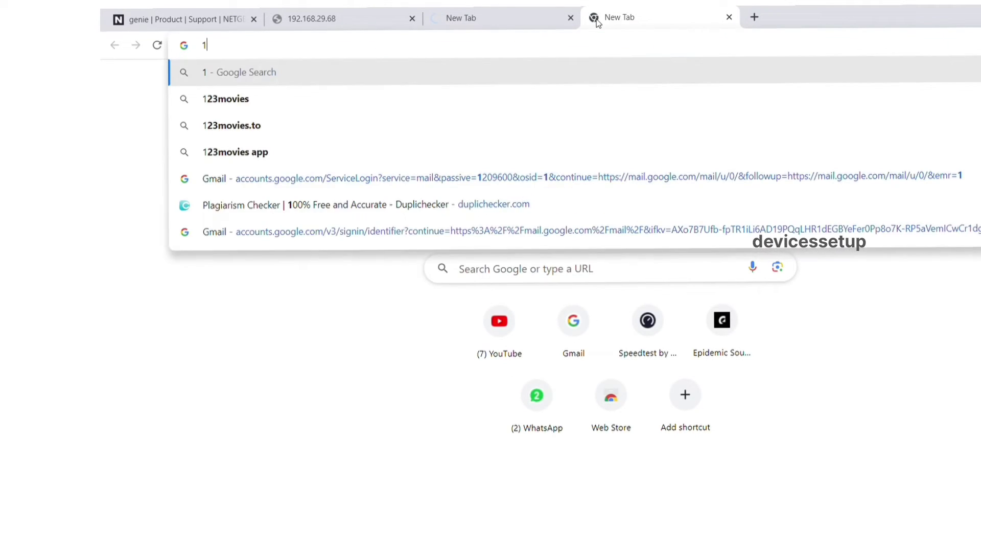
pyautogui.write('92.168')
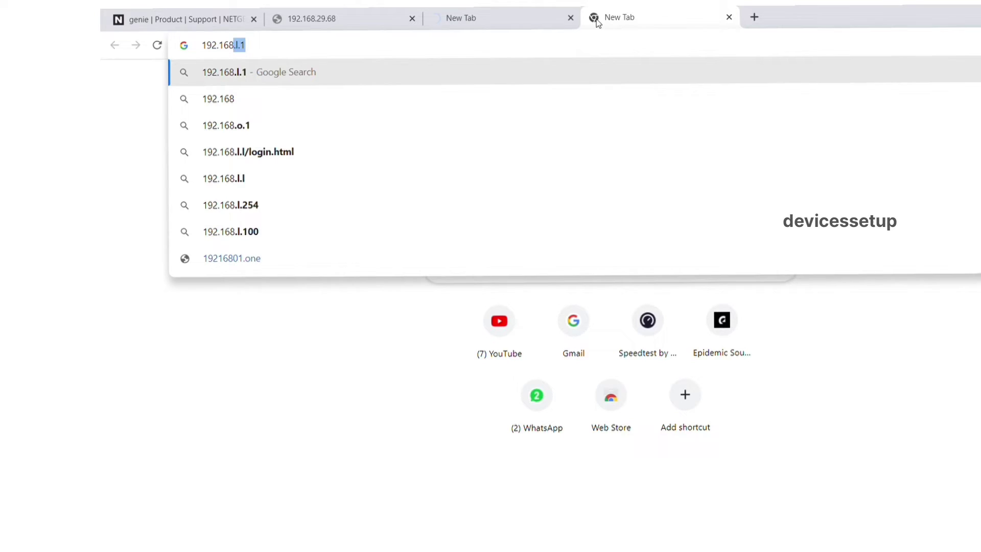